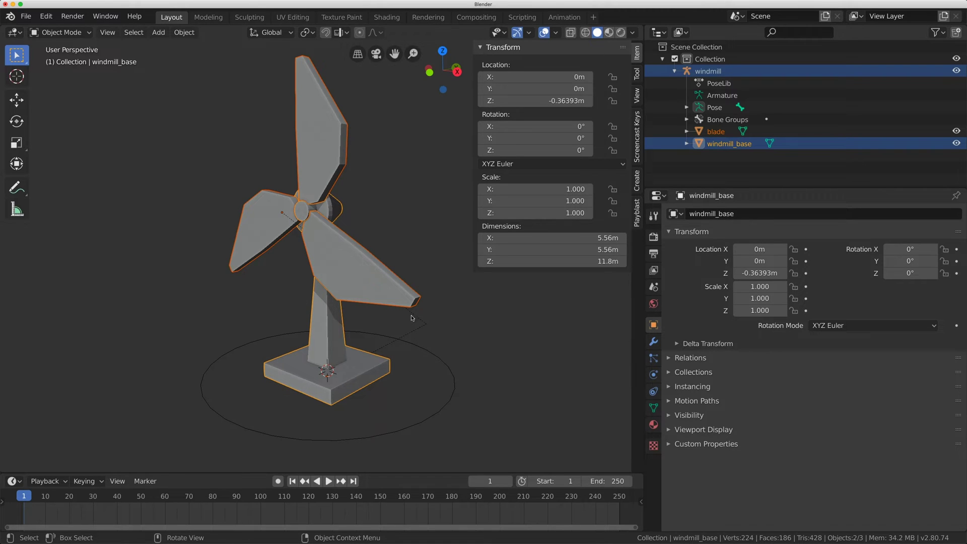
# - Put the windmill armature in Pose Mode and test-move and rotate its bone, cancelling both
pyautogui.click(408, 344)
pyautogui.hotkey('ctrl', 'Tab')
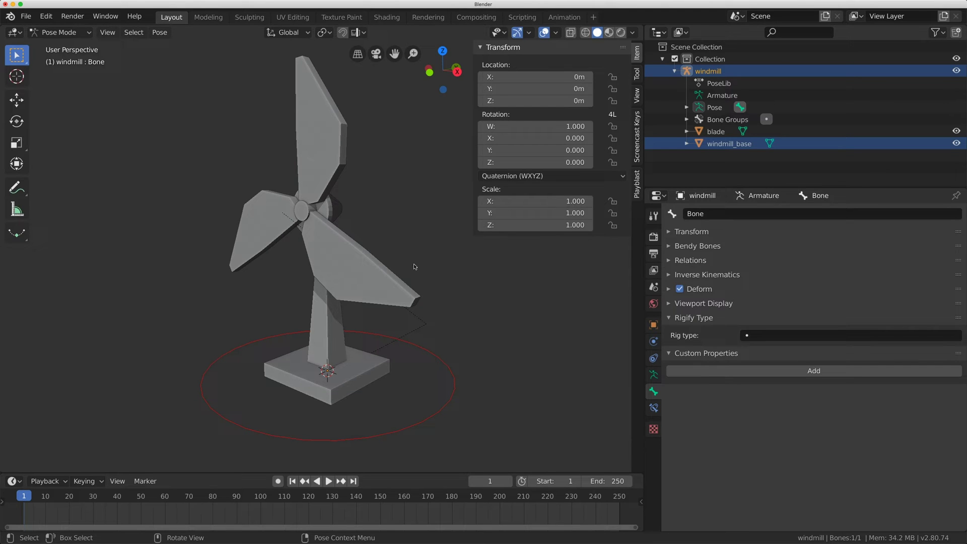
pyautogui.press('g')
pyautogui.rightClick(410, 325)
pyautogui.press('r')
pyautogui.press('r')
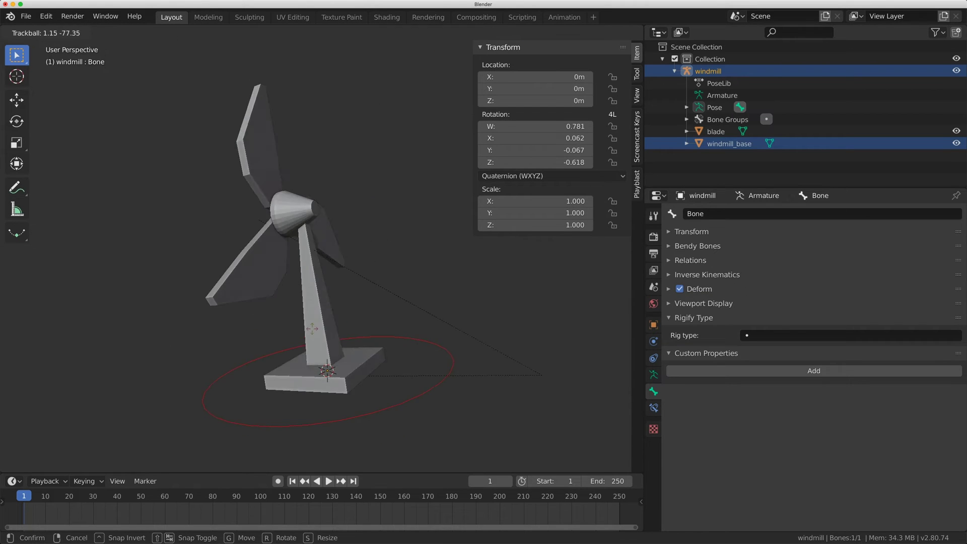
pyautogui.rightClick(367, 332)
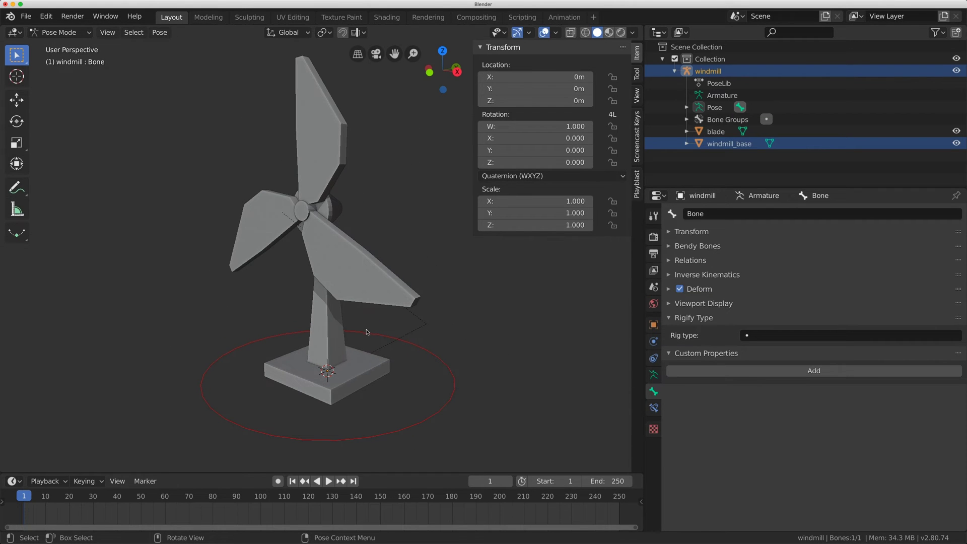
# - Test-rotate the blade on Y and move the bone again, cancelling each to keep everything at rest
pyautogui.click(362, 253)
pyautogui.click(342, 161)
pyautogui.press('r')
pyautogui.press('y')
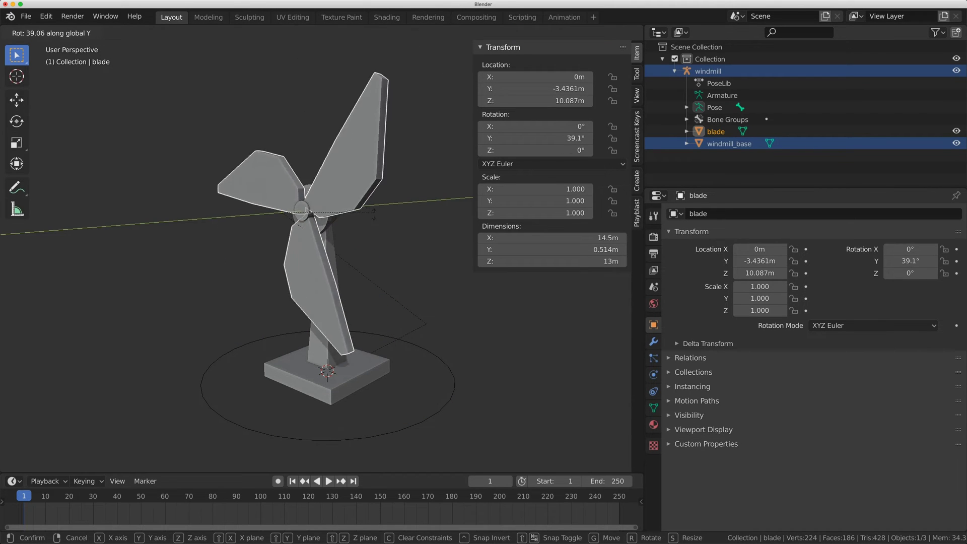
pyautogui.rightClick(377, 352)
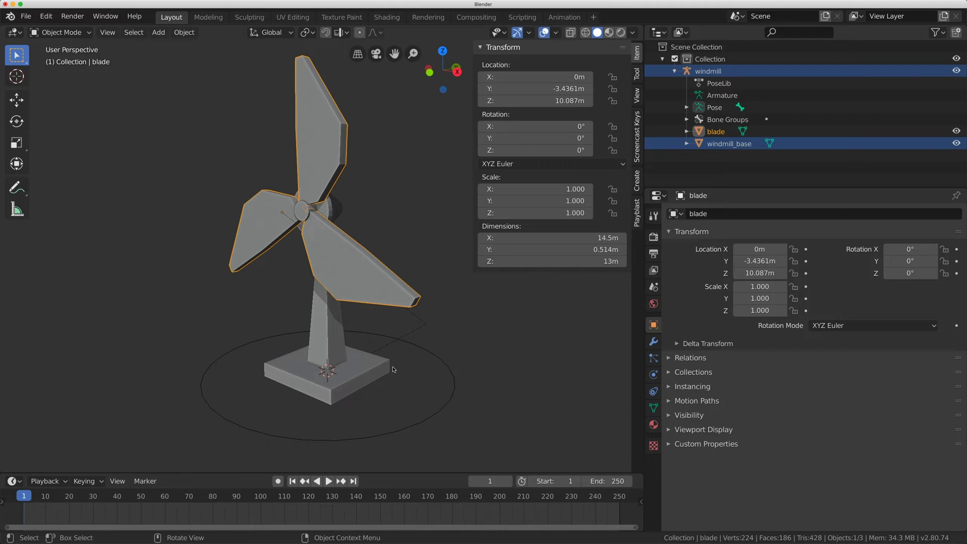
pyautogui.click(406, 345)
pyautogui.press('g')
pyautogui.rightClick(380, 318)
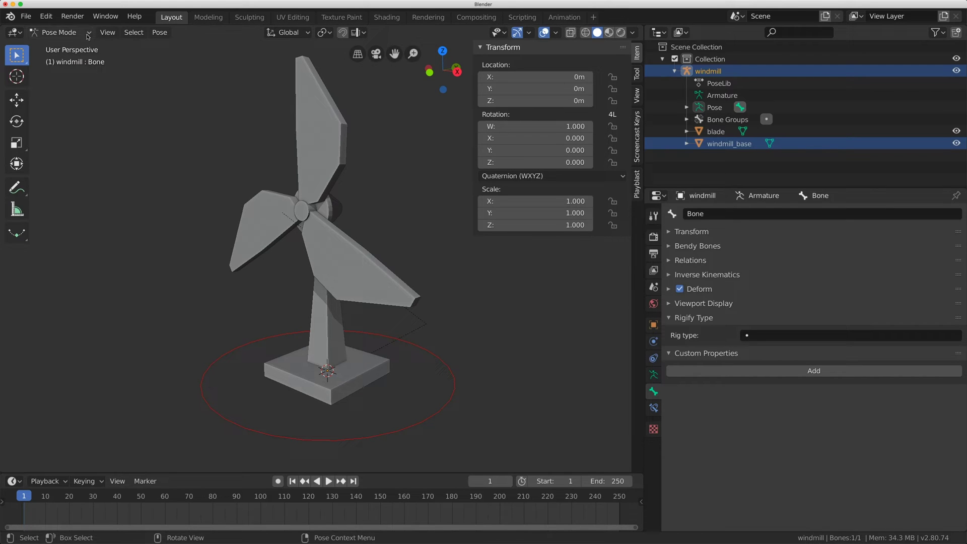
# - Stay in Pose Mode and add a new custom property to the windmill bone
pyautogui.click(59, 32)
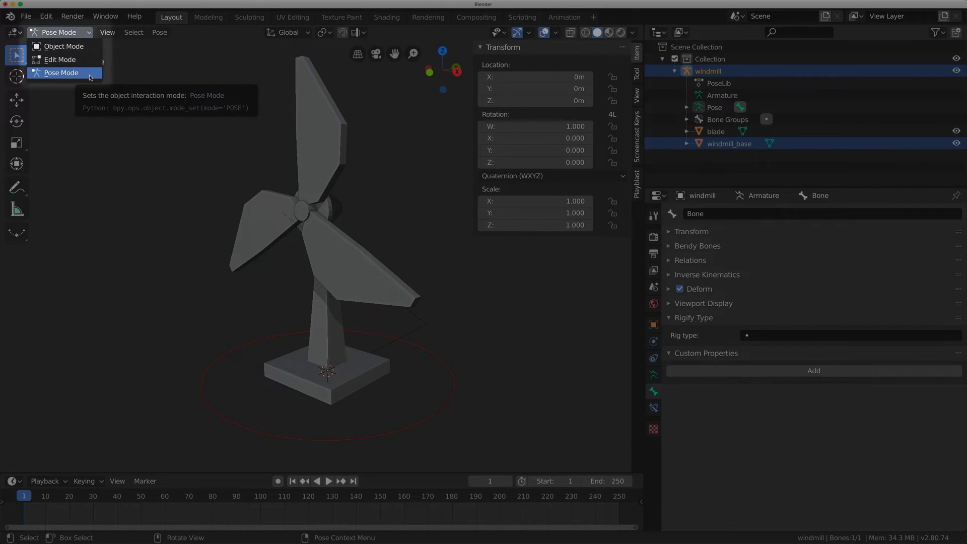
pyautogui.click(91, 75)
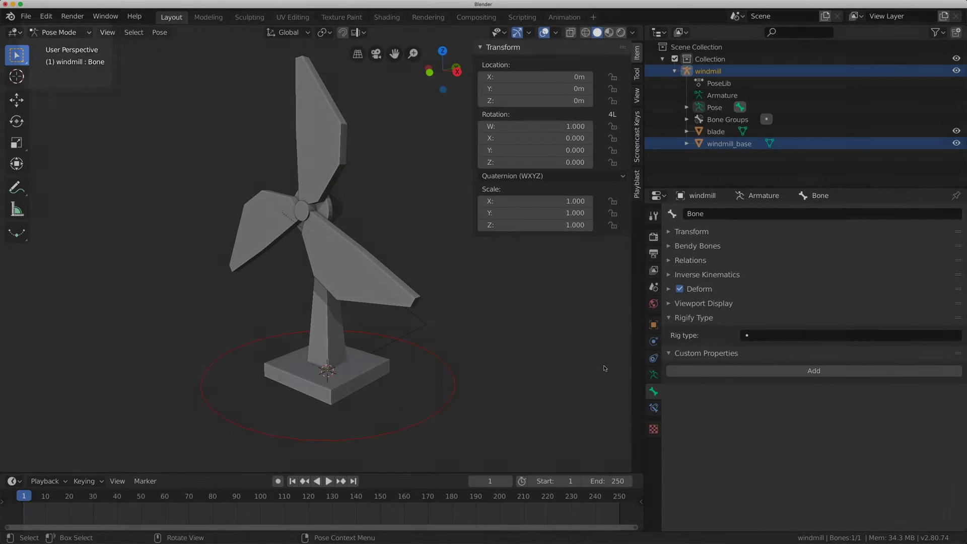
pyautogui.click(920, 373)
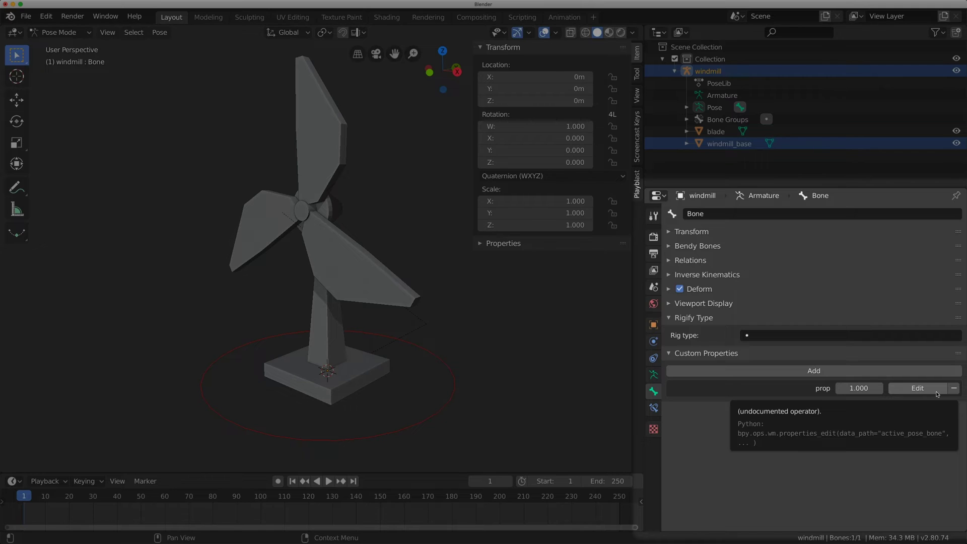
# - Rename the custom property to blade_rotation and set its maximum to 10000
pyautogui.click(936, 393)
pyautogui.click(859, 407)
pyautogui.press('BackSpace')
pyautogui.write('blade')
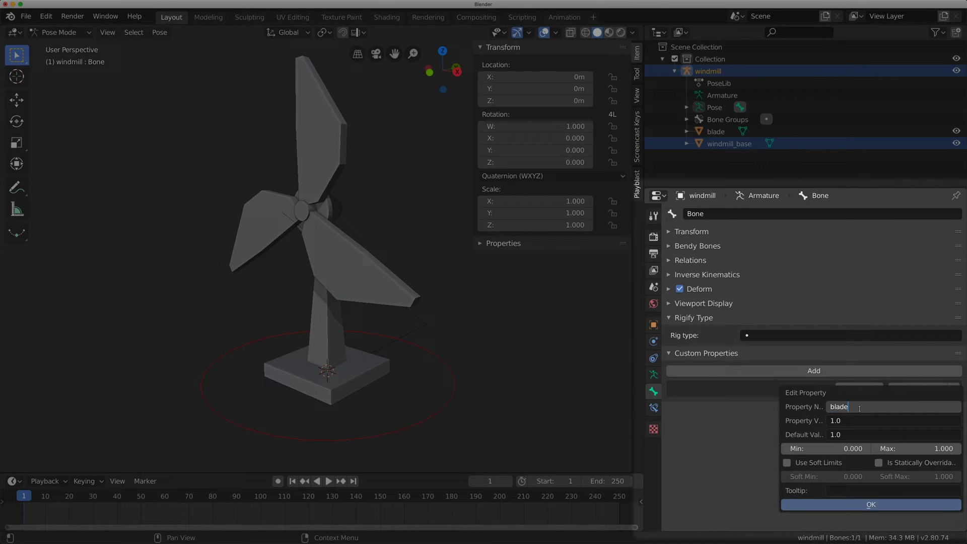
pyautogui.write('_rotation')
pyautogui.click(893, 448)
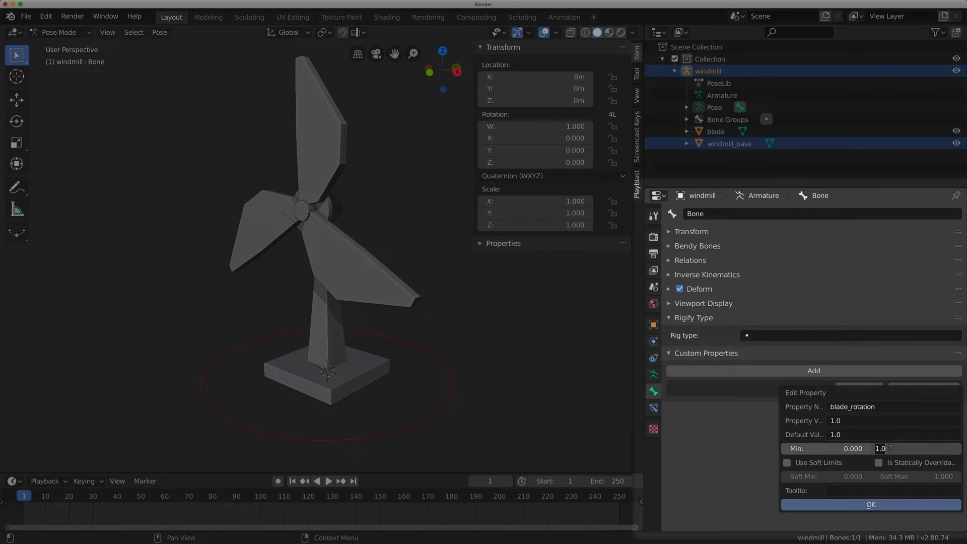
pyautogui.write('10000')
pyautogui.press('Return')
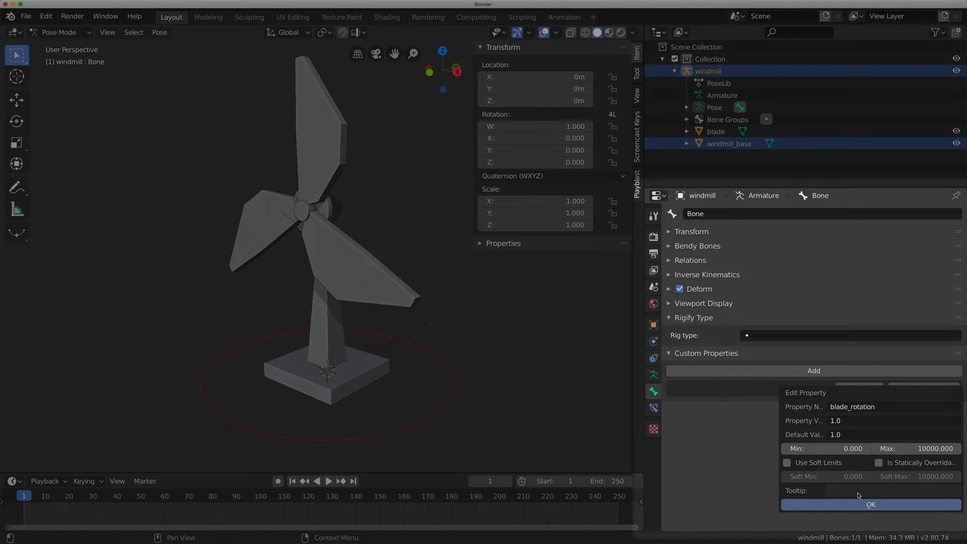
pyautogui.click(864, 505)
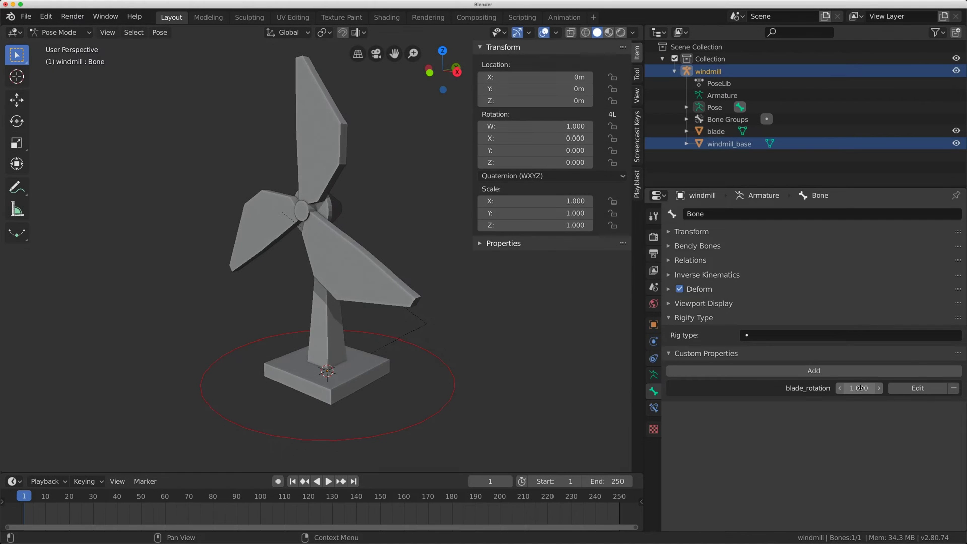
# - Copy the blade_rotation property's data path and return to Object Mode
pyautogui.rightClick(860, 388)
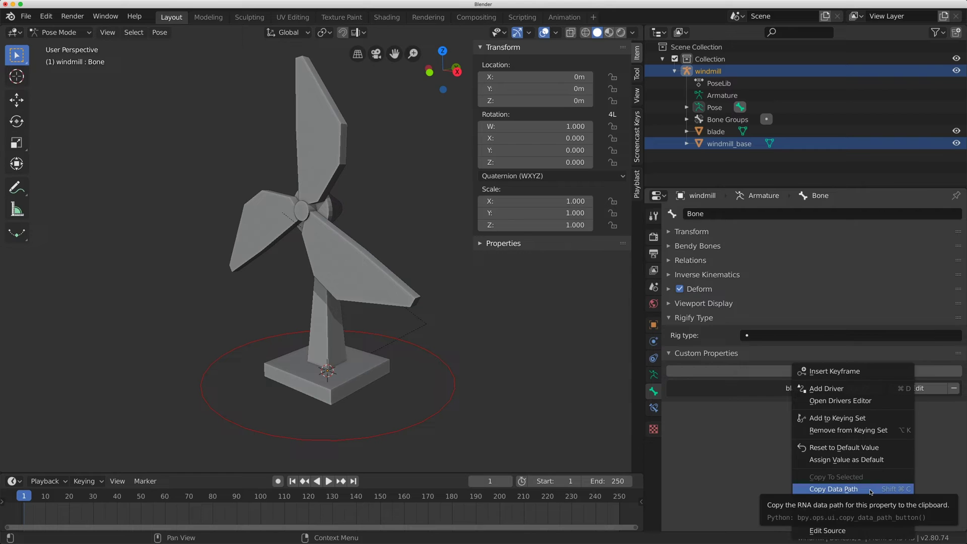
pyautogui.click(870, 491)
pyautogui.hotkey('ctrl', 'Tab')
# - Select the blade object and add a driver to its Y rotation
pyautogui.click(324, 139)
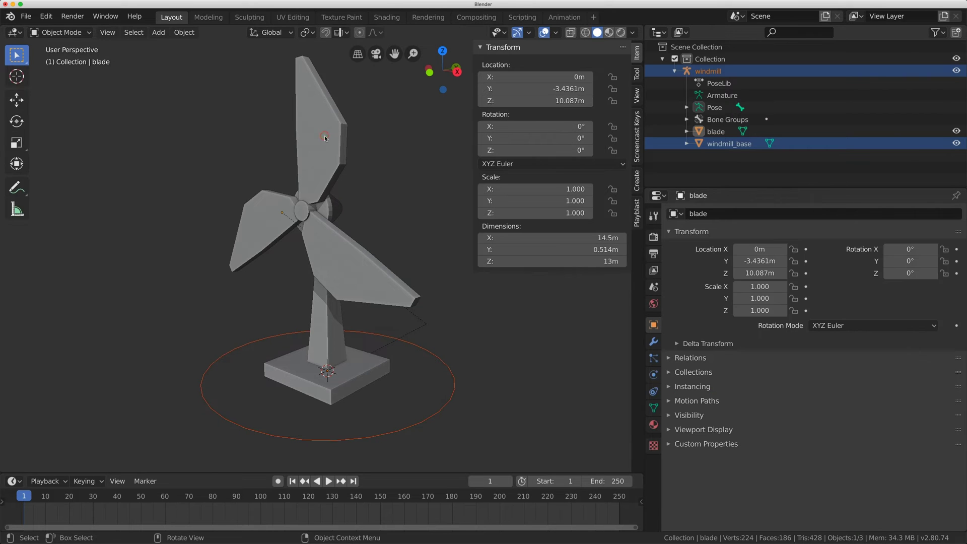
pyautogui.click(714, 132)
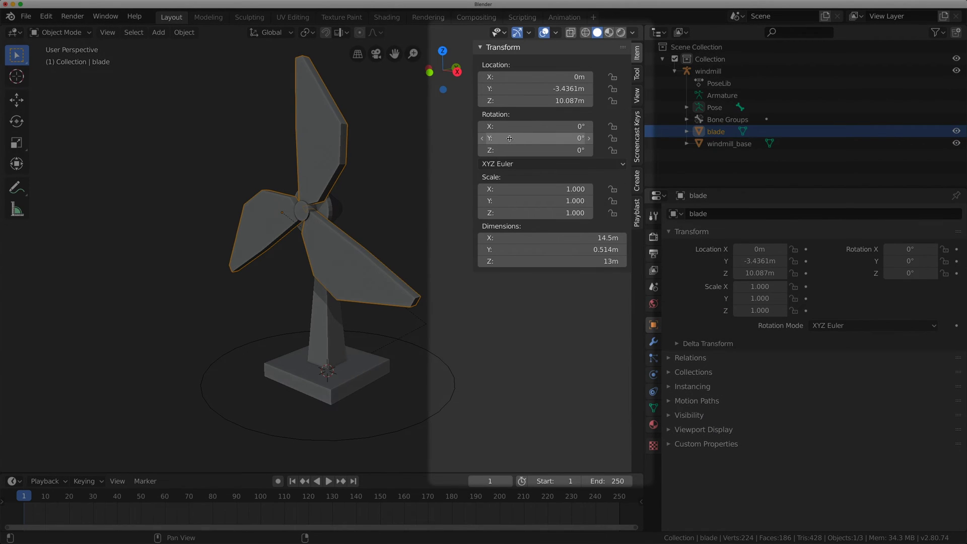
pyautogui.rightClick(552, 140)
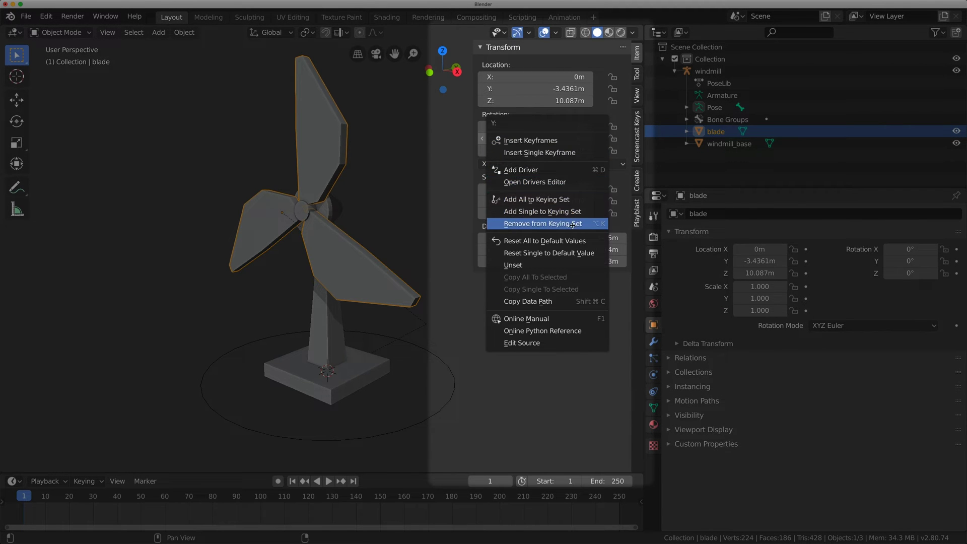
pyautogui.click(583, 172)
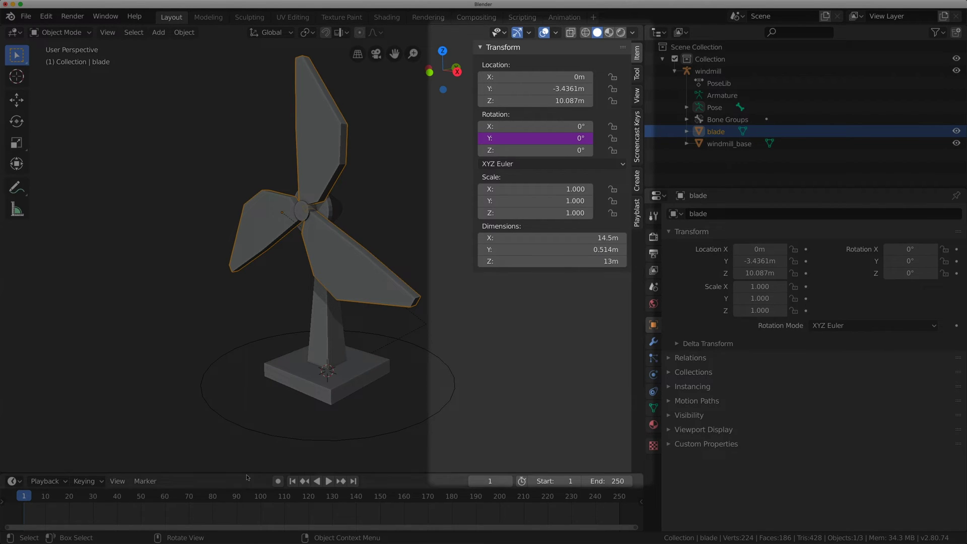
# - Enlarge the bottom area and turn it into a widened Drivers editor
pyautogui.moveTo(245, 474); pyautogui.dragTo(247, 310)
pyautogui.click(11, 317)
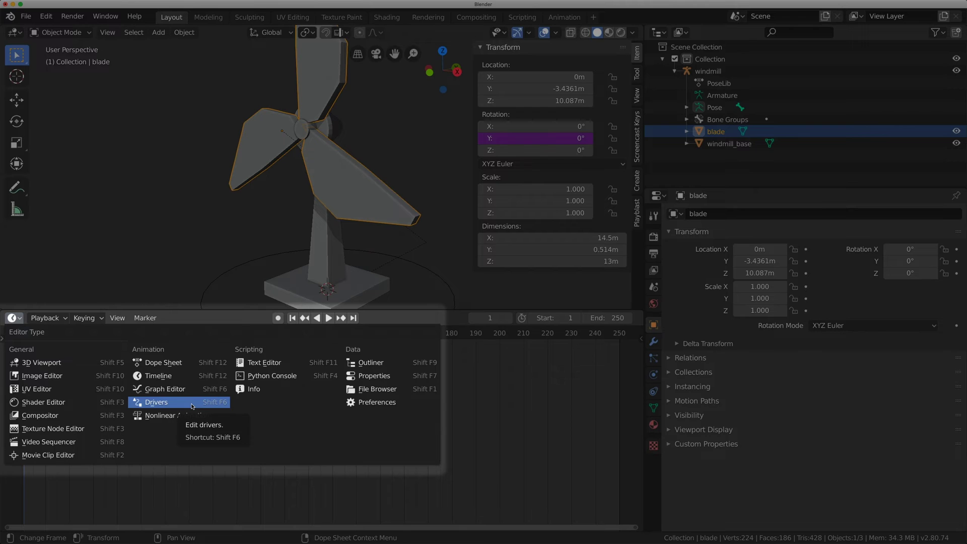
pyautogui.click(192, 405)
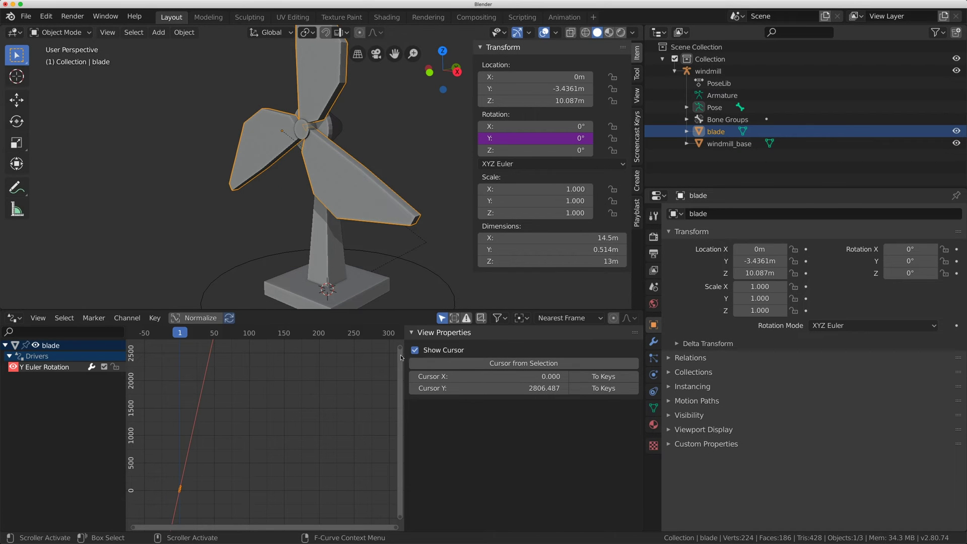
pyautogui.moveTo(406, 353); pyautogui.dragTo(671, 362)
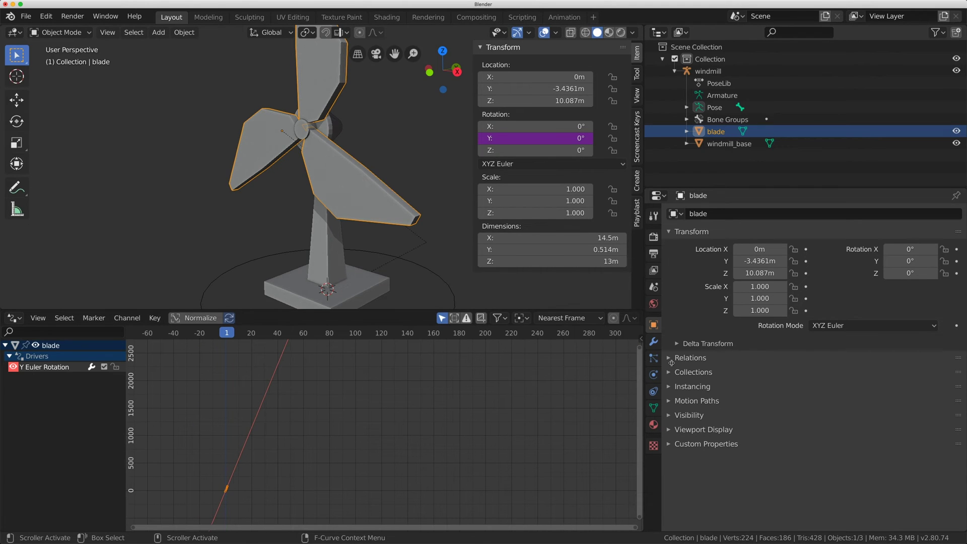
# - Show the sidebar and display the Y Euler Rotation driver's settings in the Drivers tab
pyautogui.click(641, 340)
pyautogui.press('n')
pyautogui.press('n')
pyautogui.press('n')
pyautogui.press('n')
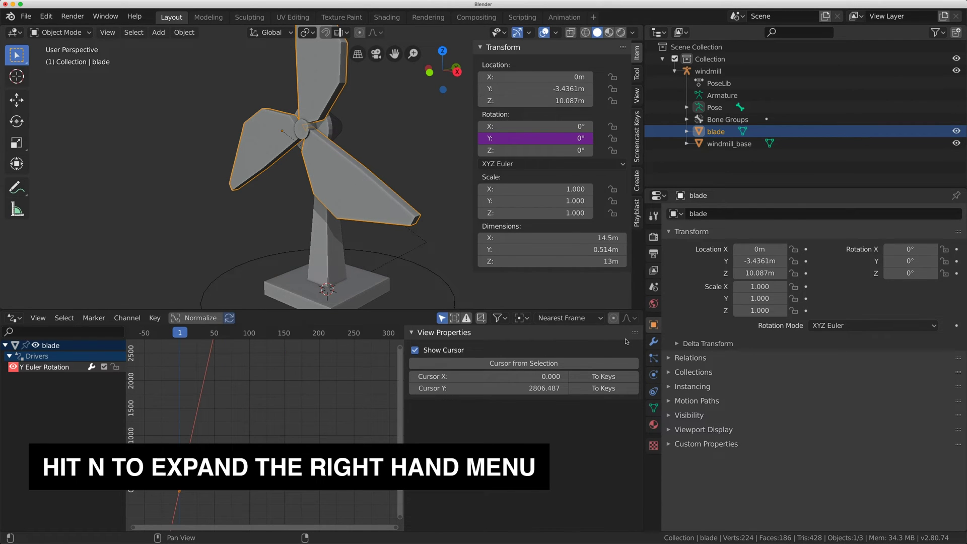
pyautogui.click(76, 387)
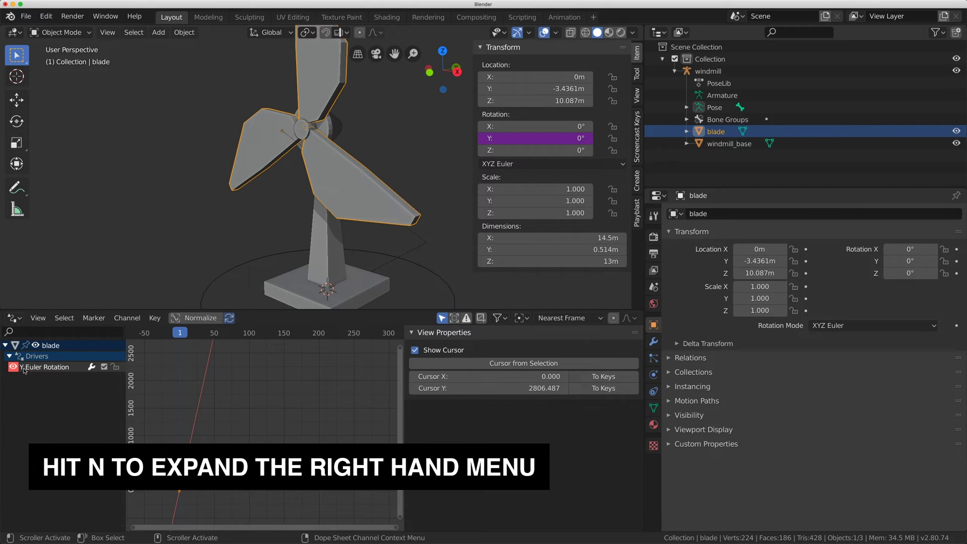
pyautogui.click(44, 371)
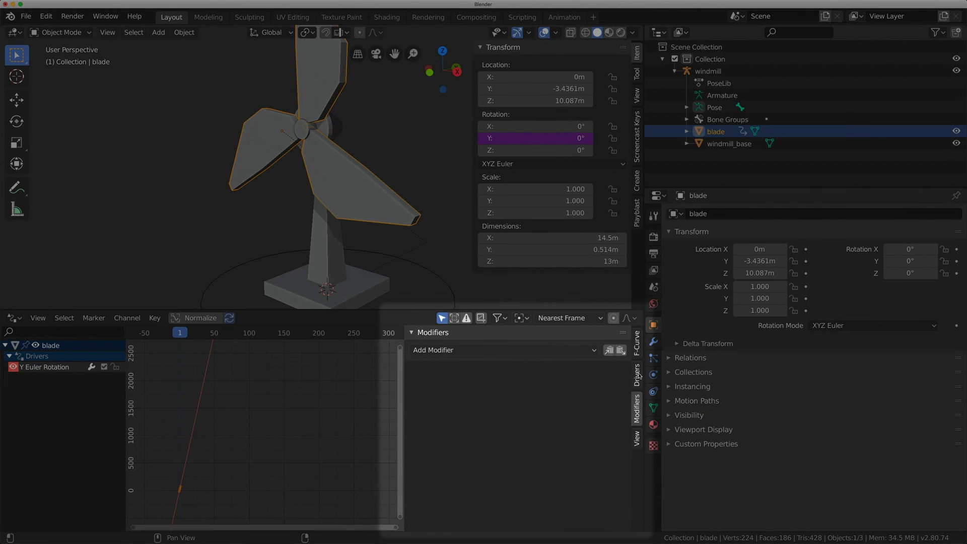
pyautogui.click(636, 375)
pyautogui.scroll(-3, 540, 411)
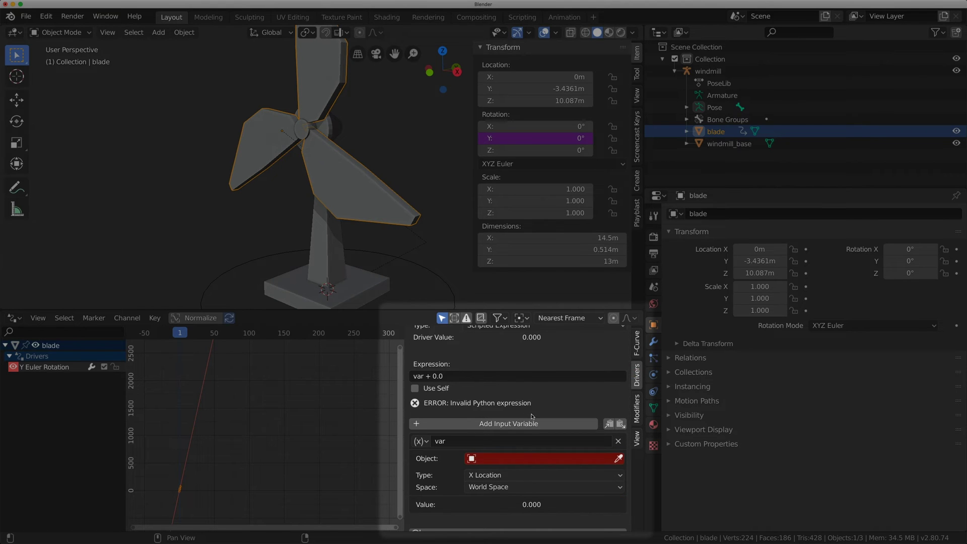
pyautogui.scroll(1, 531, 416)
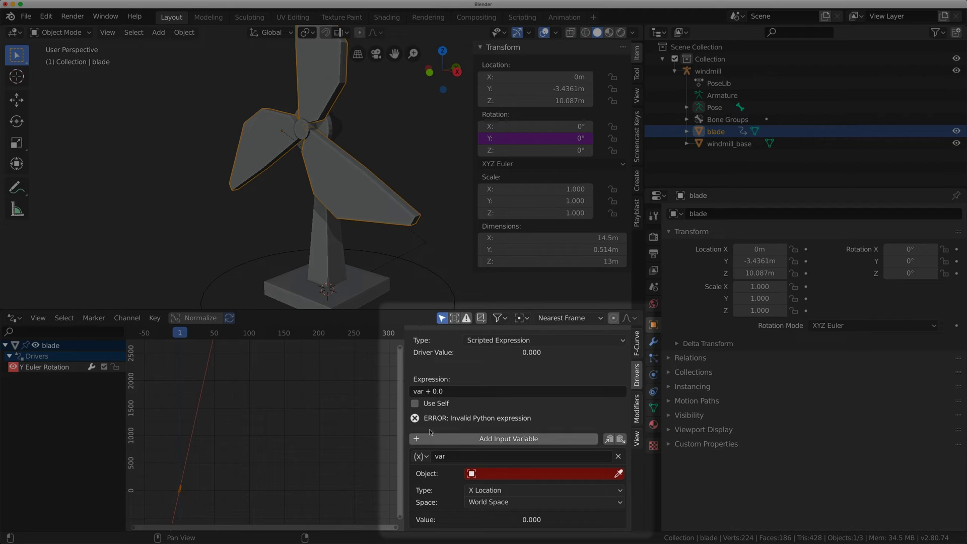
# - Trim the driver expression from 'var + 0.0' to just 'var'
pyautogui.click(426, 391)
pyautogui.moveTo(426, 391); pyautogui.dragTo(449, 391)
pyautogui.press('BackSpace')
pyautogui.press('Return')
pyautogui.scroll(-2, 433, 413)
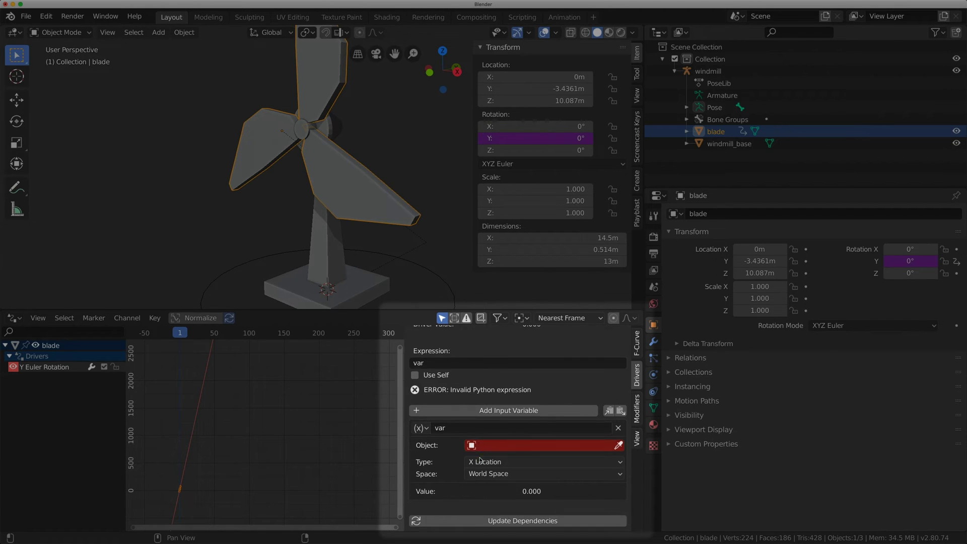
# - Make var a Single Property reading windmill's pose.bones["Bone"]["blade_rotation"]
pyautogui.click(422, 427)
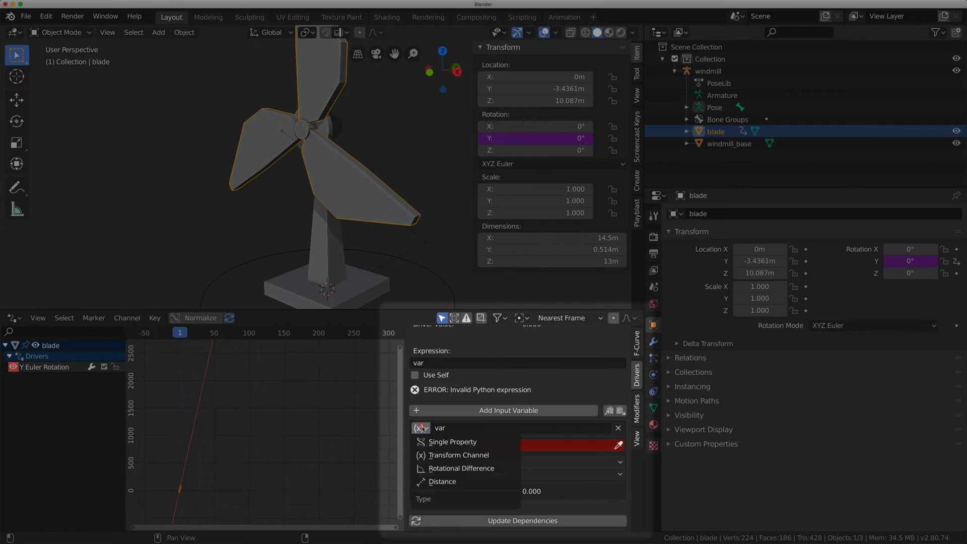
pyautogui.click(487, 446)
pyautogui.click(538, 474)
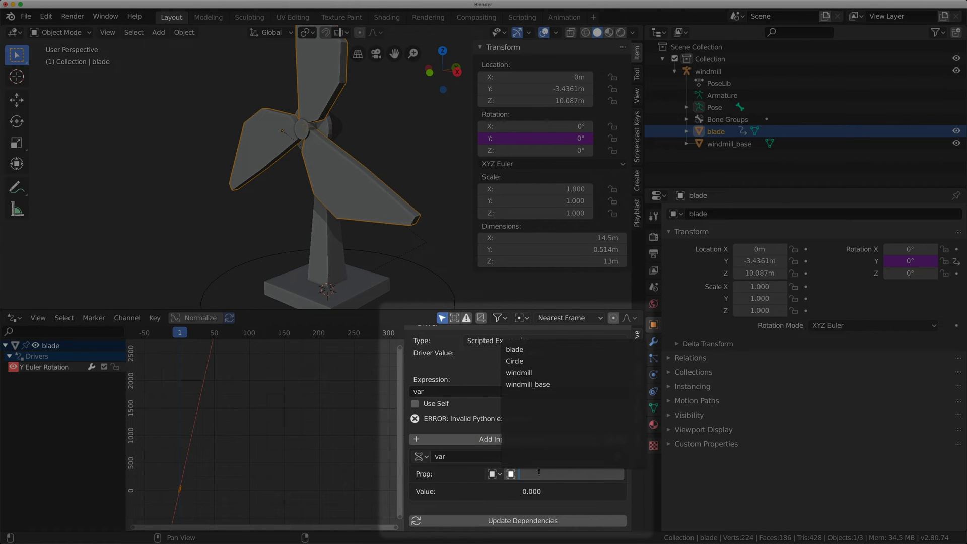
pyautogui.click(532, 372)
pyautogui.scroll(-1, 500, 475)
pyautogui.click(501, 475)
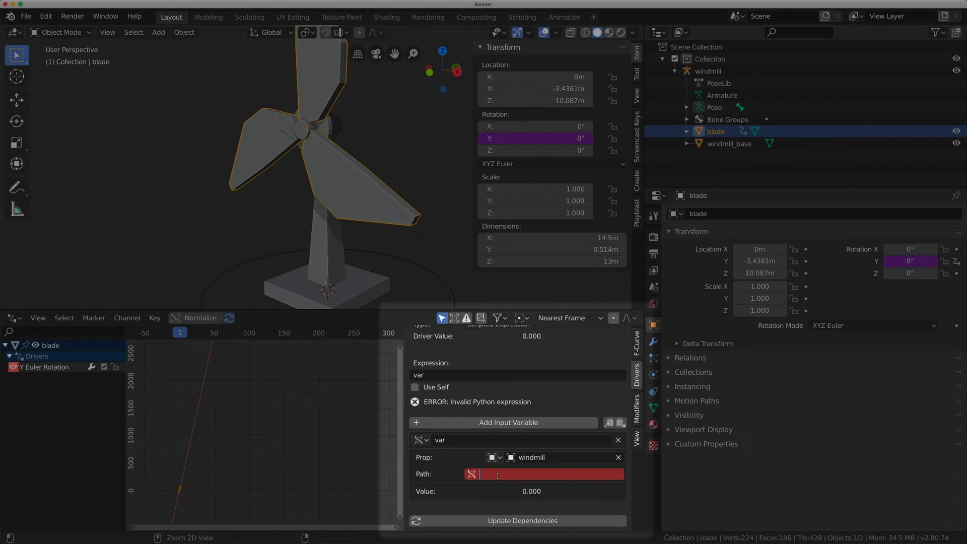
pyautogui.hotkey('ctrl', 'v')
pyautogui.press('Return')
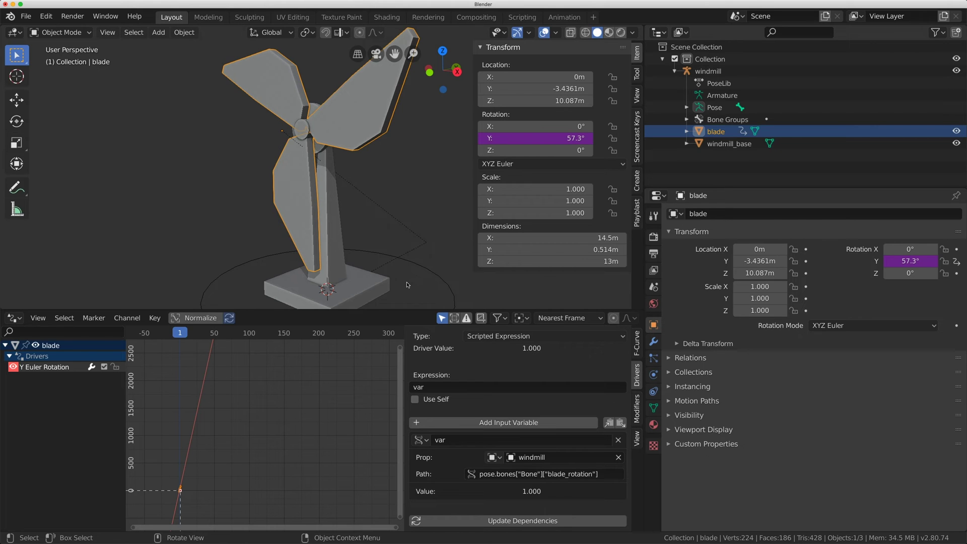
# - Set the windmill bone's blade_rotation property to 90 in Pose Mode
pyautogui.scroll(-2, 410, 267)
pyautogui.click(404, 245)
pyautogui.hotkey('ctrl', 'Tab')
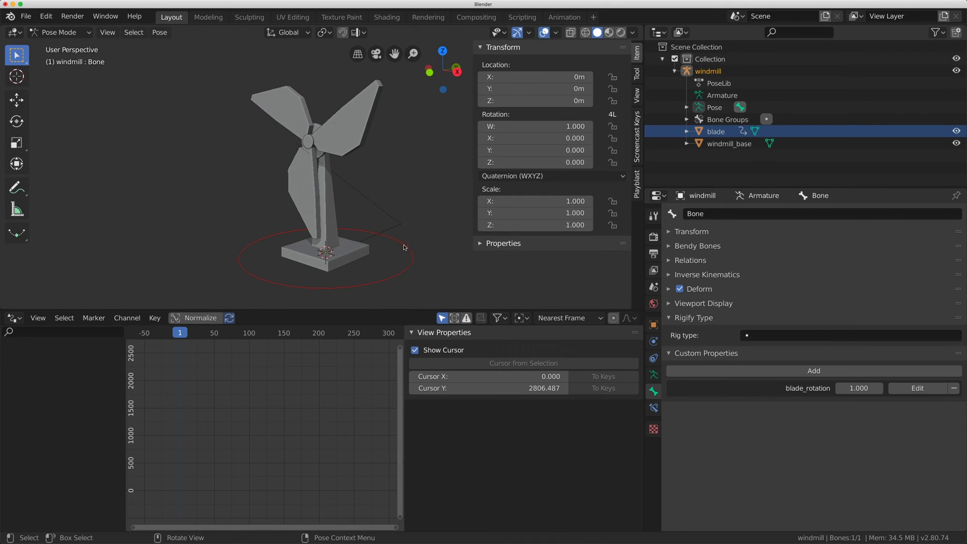
pyautogui.click(704, 74)
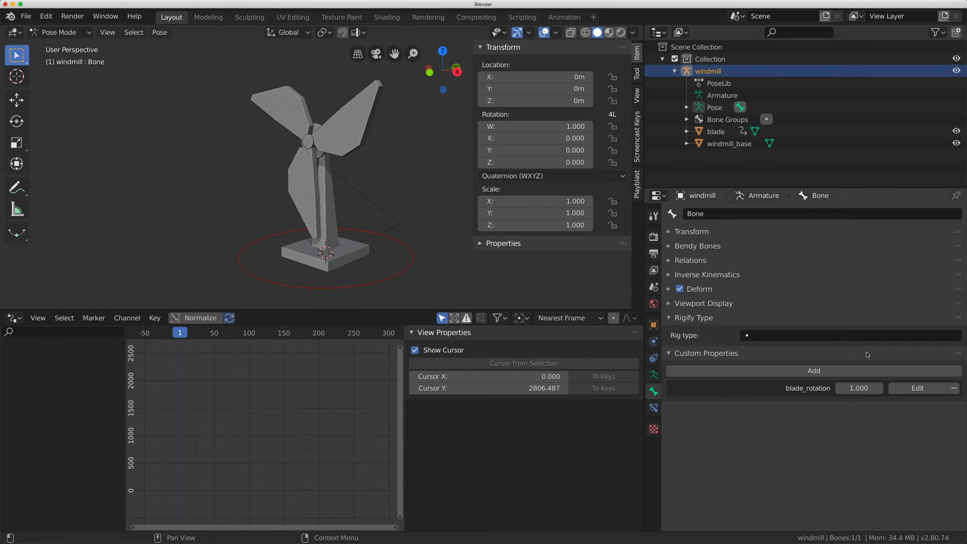
pyautogui.click(864, 389)
pyautogui.write('90')
pyautogui.press('Return')
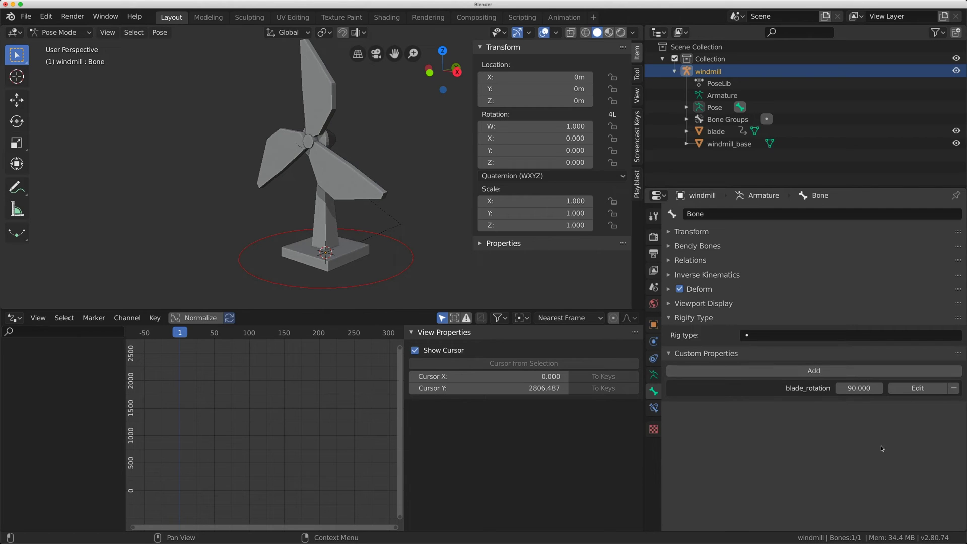
# - Inspect the blade's resulting rotation in Object Mode, then return to the bone in Pose Mode
pyautogui.hotkey('ctrl', 'Tab')
pyautogui.click(320, 108)
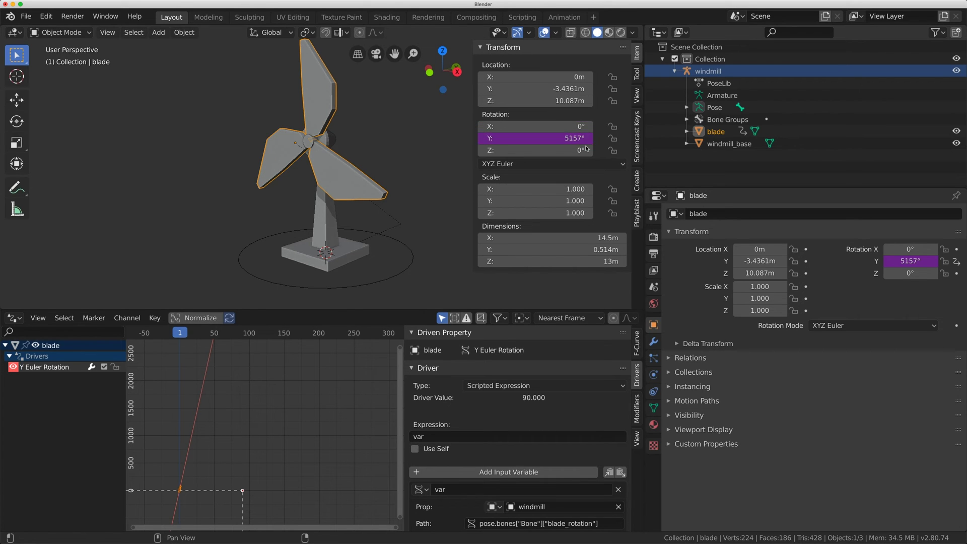
pyautogui.click(407, 247)
pyautogui.hotkey('ctrl', 'Tab')
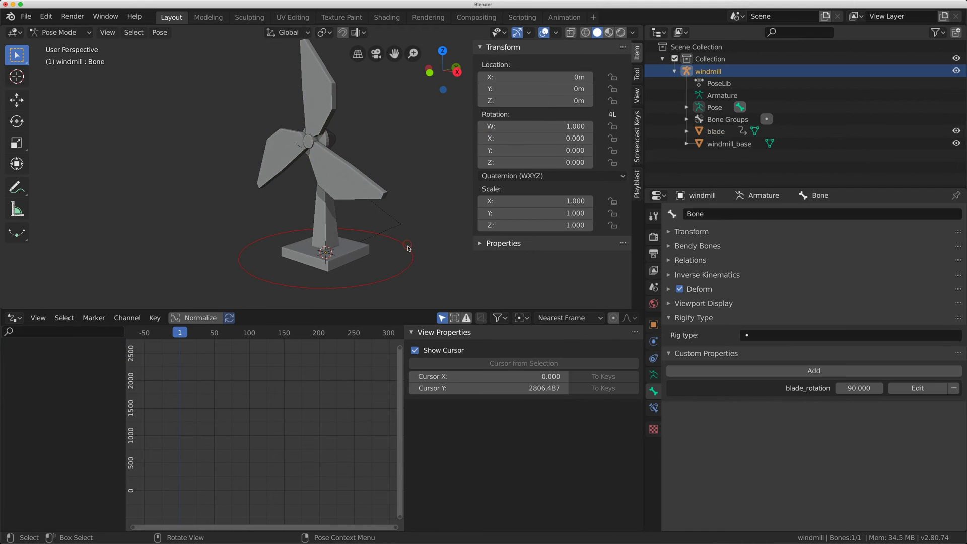
# - Scrub blade_rotation to watch the blades turn, restore it to 90, and split the graph editor in two
pyautogui.moveTo(865, 389)
pyautogui.mouseDown()
pyautogui.moveTo(851, 389)
pyautogui.moveTo(901, 389)
pyautogui.moveTo(861, 389)
pyautogui.mouseUp()
pyautogui.click(861, 389)
pyautogui.write('90')
pyautogui.press('Return')
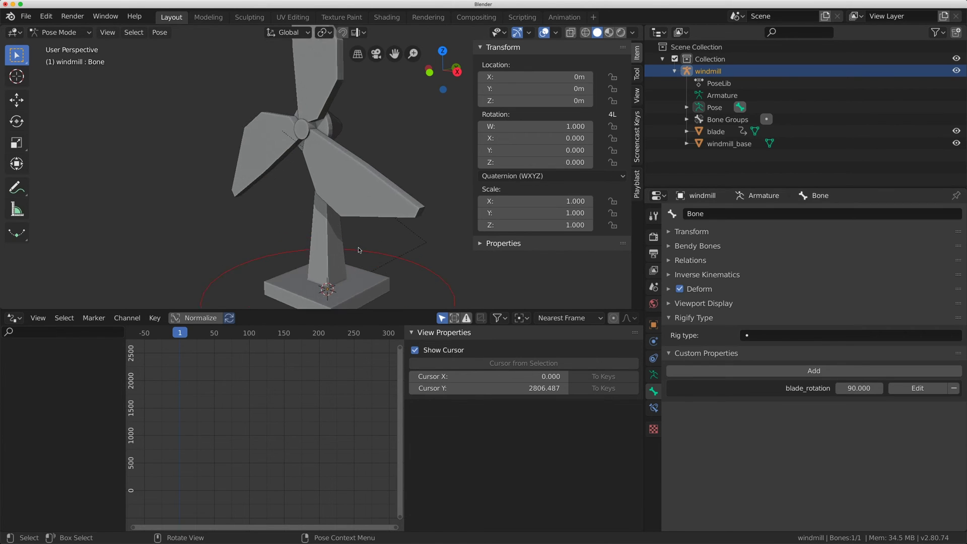
pyautogui.keyDown('shift'); pyautogui.moveTo(351, 242); pyautogui.dragTo(354, 261, button='middle'); pyautogui.keyUp('shift')
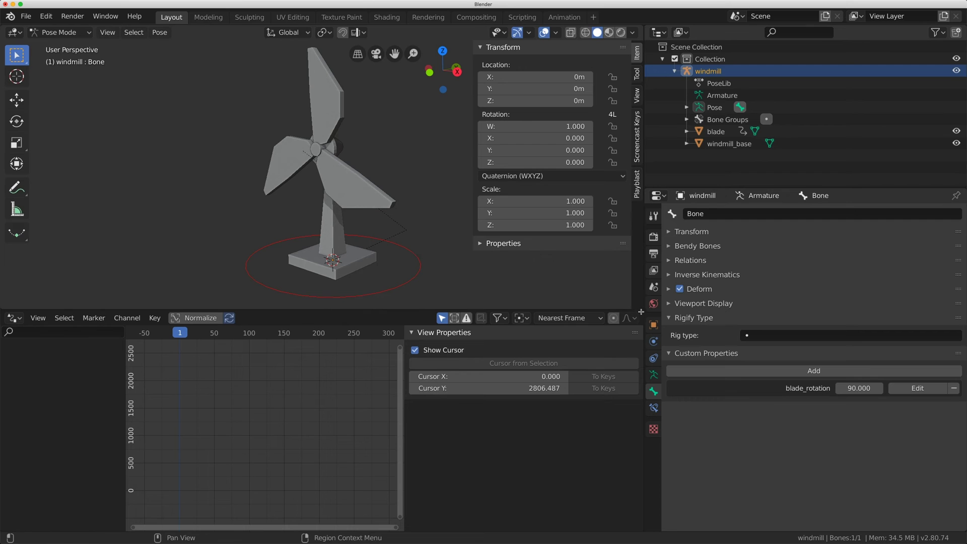
pyautogui.moveTo(640, 311); pyautogui.dragTo(643, 402)
# - Turn the upper area into a Python Console and evaluate degrees(90), giving 5156.62
pyautogui.click(11, 317)
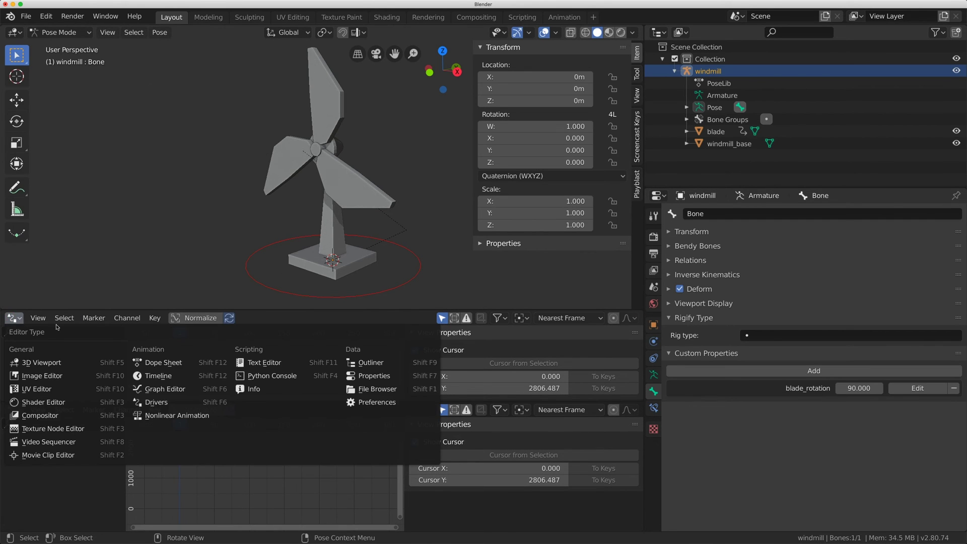
pyautogui.click(306, 381)
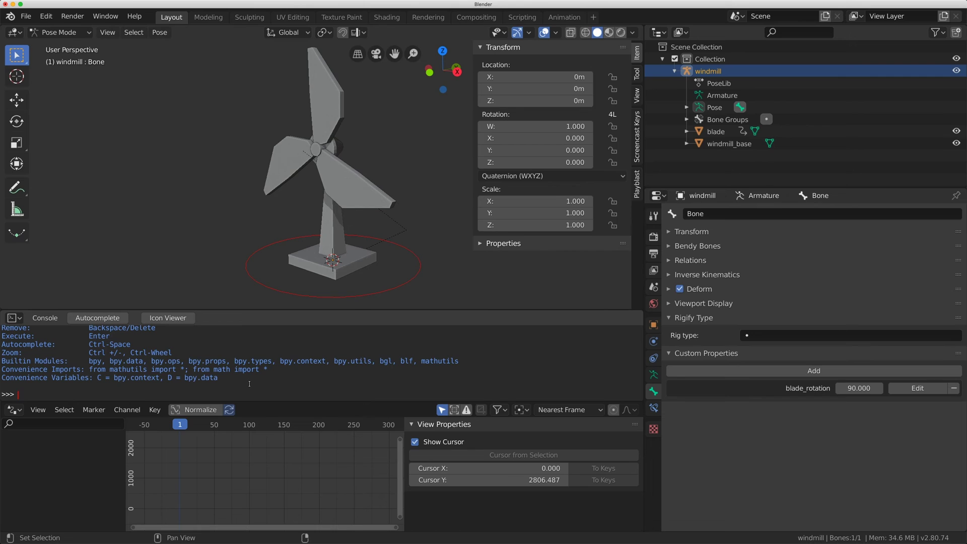
pyautogui.write('degrees(90)')
pyautogui.press('Return')
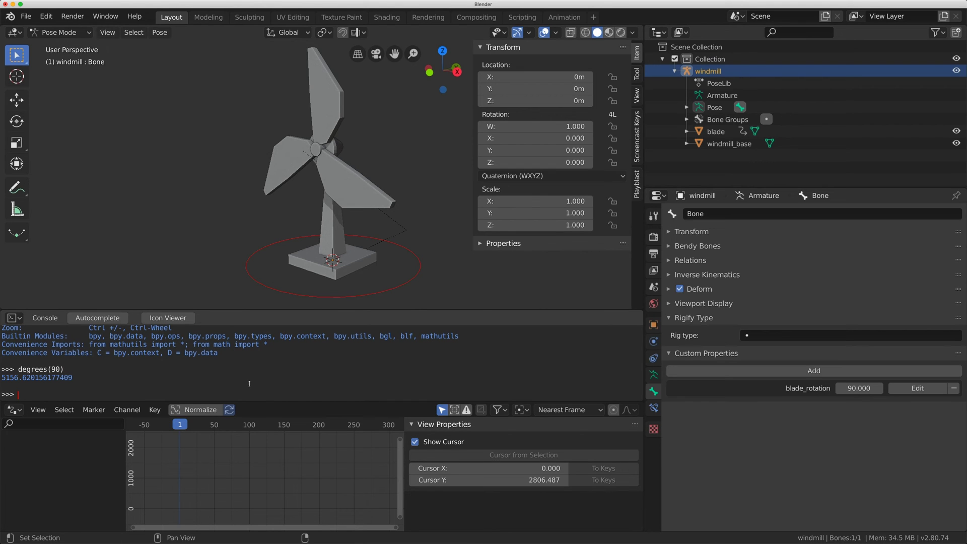
# - Evaluate radians(90), giving 1.5708, and shrink the console area
pyautogui.write('radians(90)')
pyautogui.press('Return')
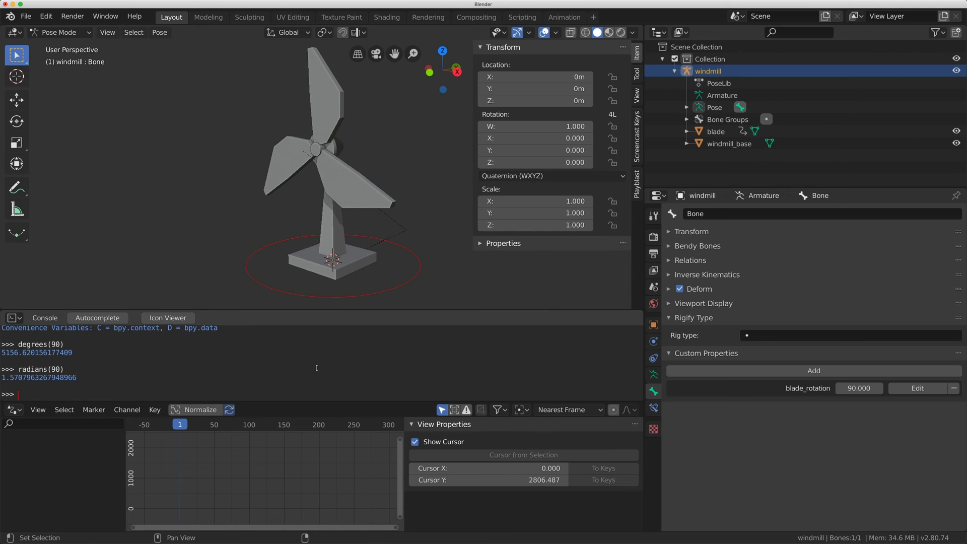
pyautogui.moveTo(314, 402); pyautogui.dragTo(320, 324)
# - Select the blade and change its driver expression to radians(var), yielding 1.571 and 90°
pyautogui.click(342, 162)
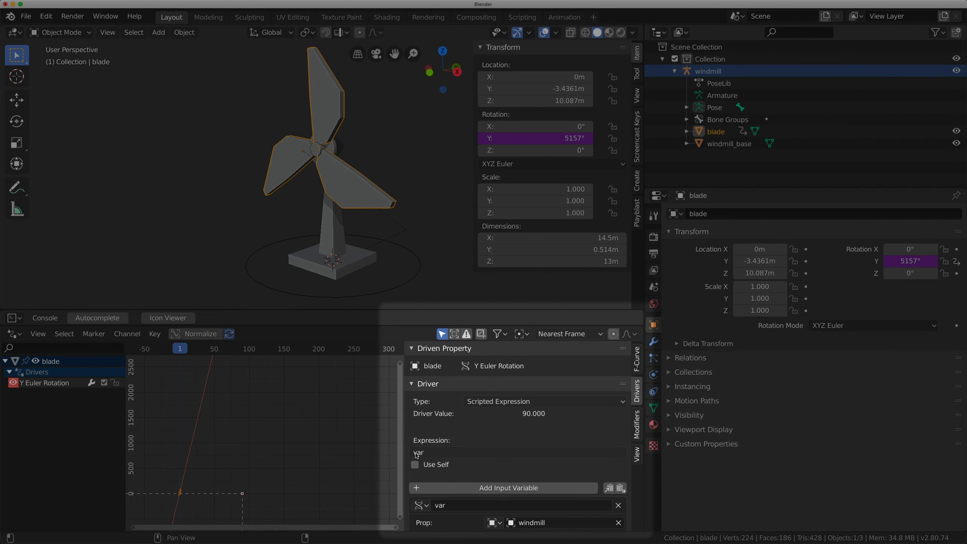
pyautogui.click(414, 455)
pyautogui.write('ra')
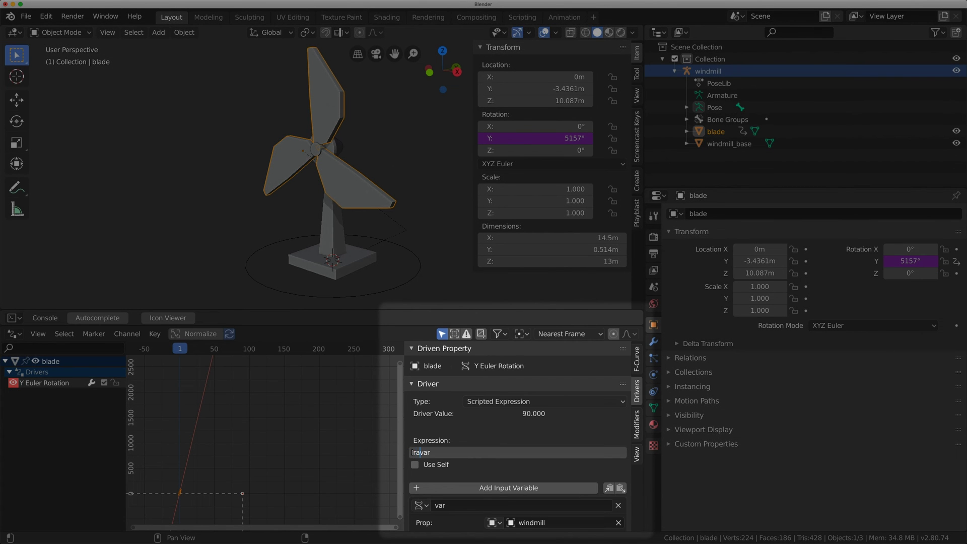
pyautogui.write('dians(var)')
pyautogui.press('Return')
pyautogui.scroll(-3, 514, 529)
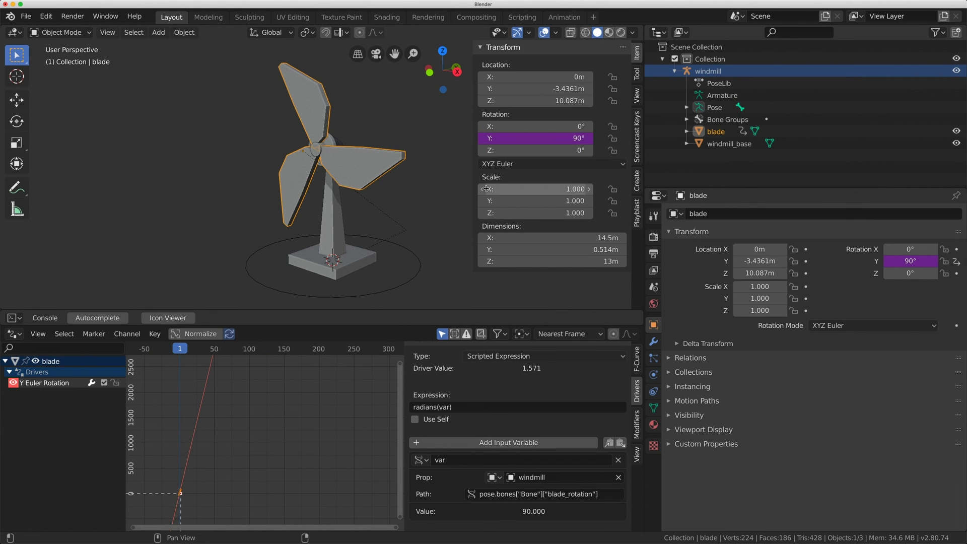
# - Set blade_rotation to 180 and check the blade's Y rotation in Object Mode
pyautogui.click(393, 243)
pyautogui.click(860, 387)
pyautogui.write('180')
pyautogui.press('Return')
pyautogui.hotkey('ctrl', 'Tab')
pyautogui.click(380, 125)
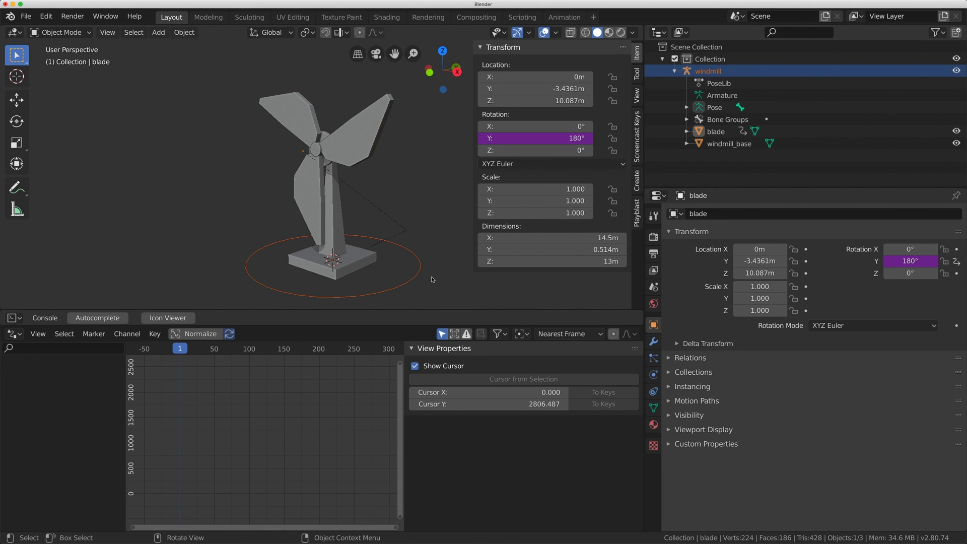
# - Back on the bone, try blade_rotation values 190, about 164.7 and 320
pyautogui.click(416, 257)
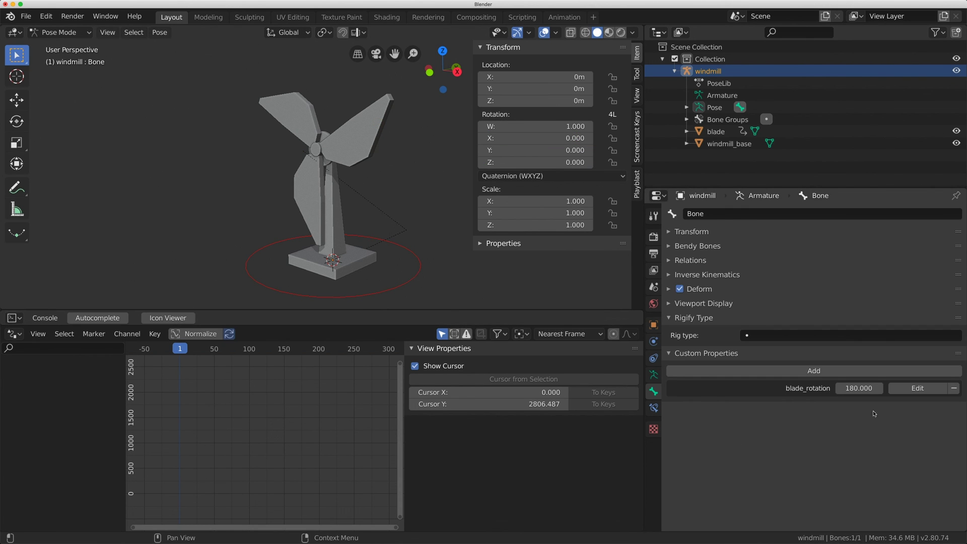
pyautogui.click(858, 388)
pyautogui.write('190')
pyautogui.press('Return')
pyautogui.moveTo(858, 388)
pyautogui.mouseDown()
pyautogui.moveTo(843, 388)
pyautogui.moveTo(858, 388)
pyautogui.mouseUp()
pyautogui.click(858, 388)
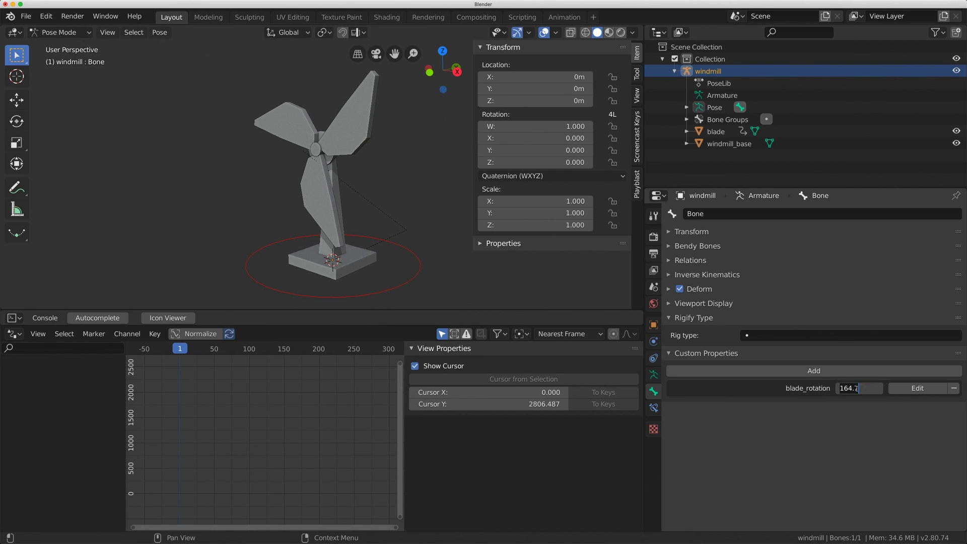
pyautogui.write('320')
pyautogui.press('Return')
# - Enter a final blade_rotation value, ending at 442.330, and compare the blade's driver value
pyautogui.click(858, 388)
pyautogui.click(853, 407)
pyautogui.click(859, 388)
pyautogui.press('Return')
pyautogui.click(338, 75)
pyautogui.click(338, 105)
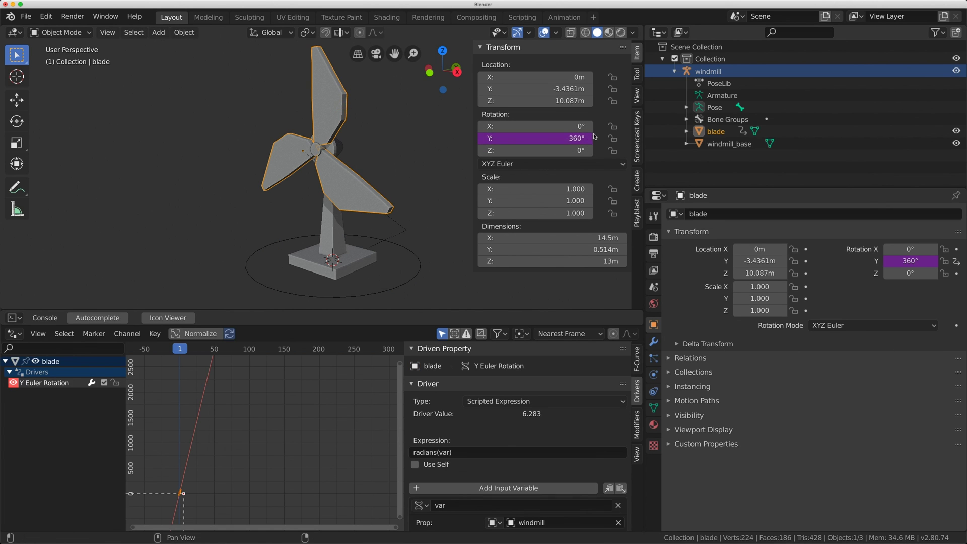
pyautogui.hotkey('ctrl', 'z')
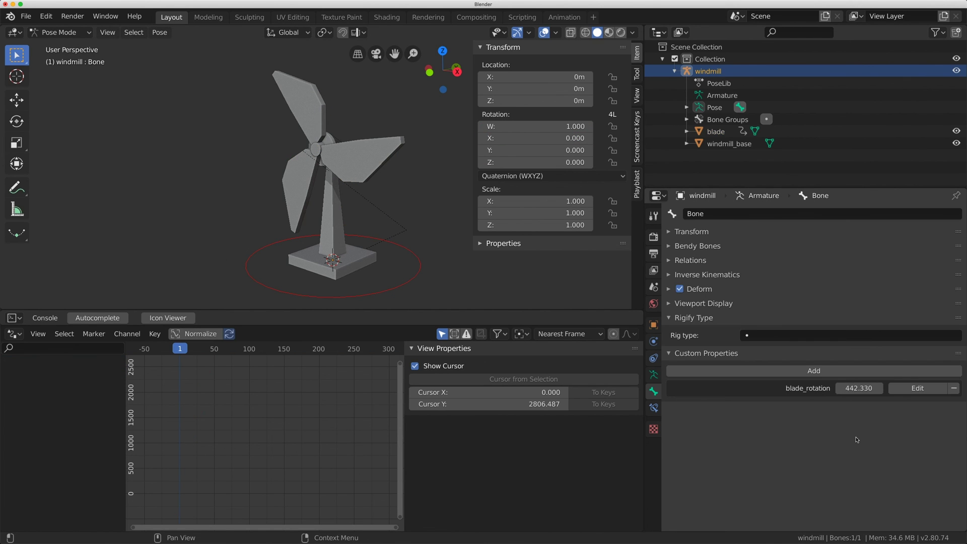